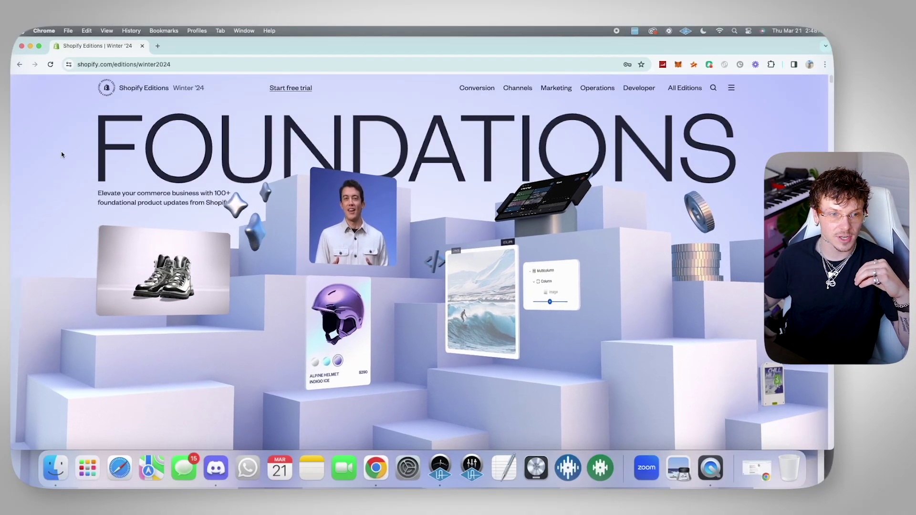
{"action": "scroll", "coordinate": [61, 153], "scroll_direction": "down", "scroll_amount": 5}
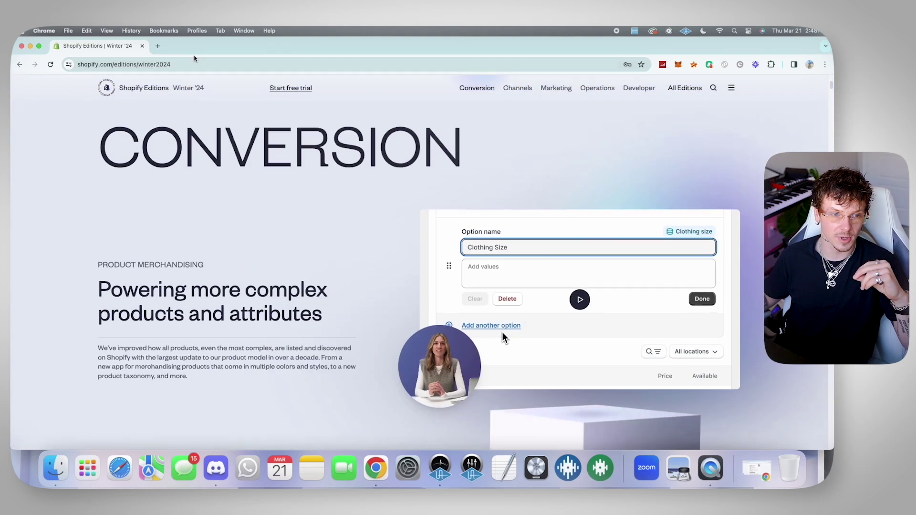
{"action": "scroll", "coordinate": [350, 280], "scroll_direction": "down", "scroll_amount": 5}
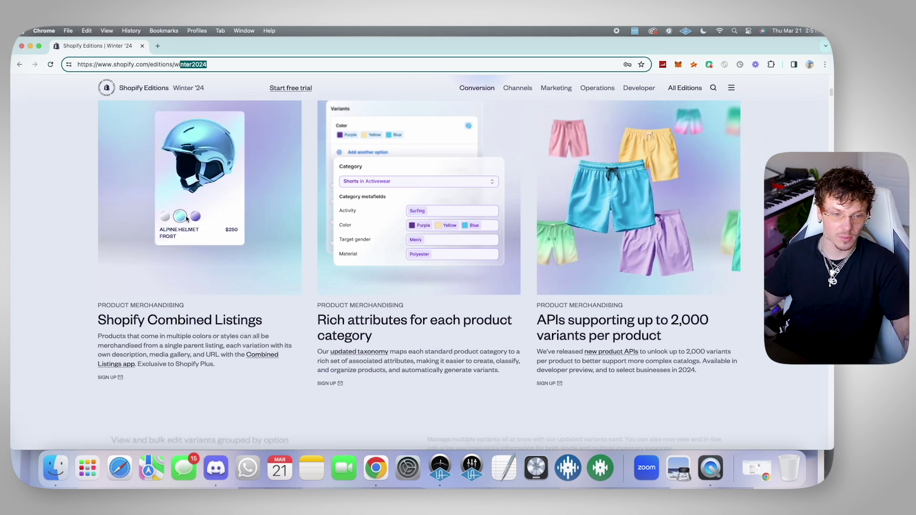
Return focus from the address bar to the Product Merchandising cards on the page.
{"action": "left_click", "coordinate": [177, 212]}
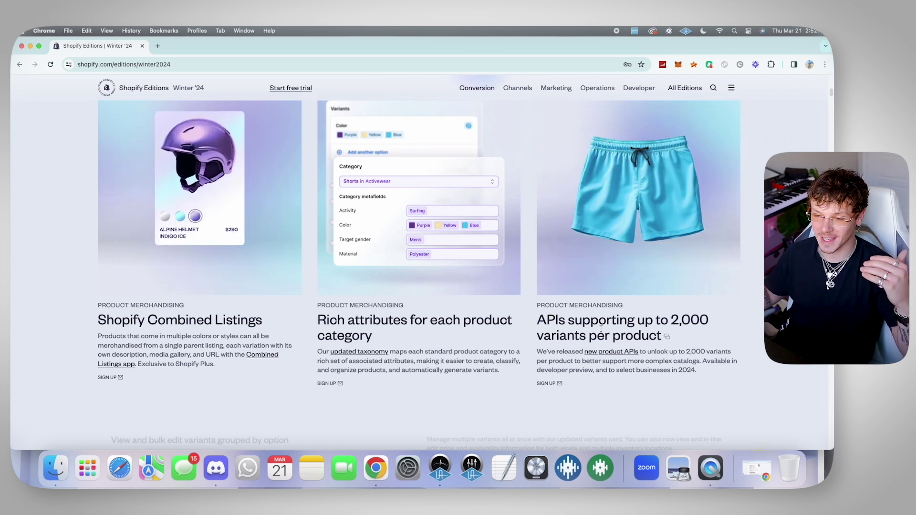
{"action": "scroll", "coordinate": [127, 158], "scroll_direction": "down", "scroll_amount": 5}
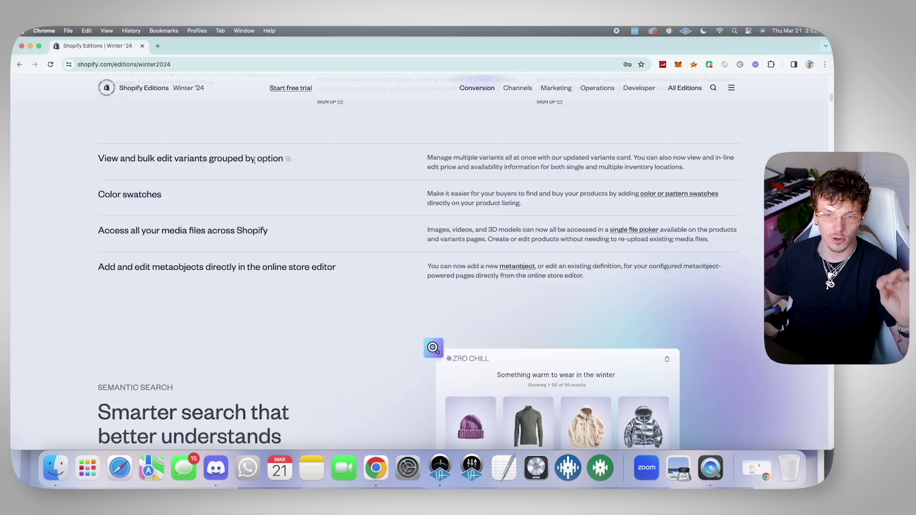
{"action": "scroll", "coordinate": [312, 169], "scroll_direction": "up", "scroll_amount": 1}
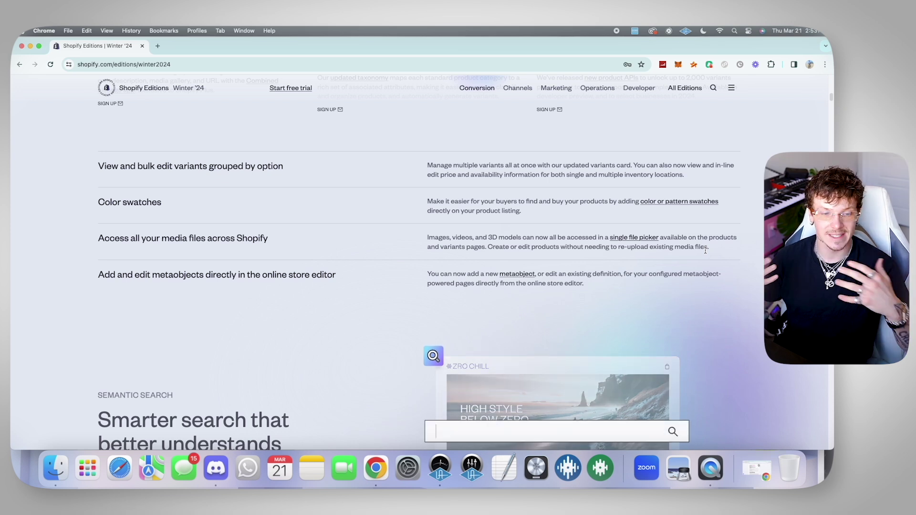
{"action": "scroll", "coordinate": [179, 226], "scroll_direction": "down", "scroll_amount": 5}
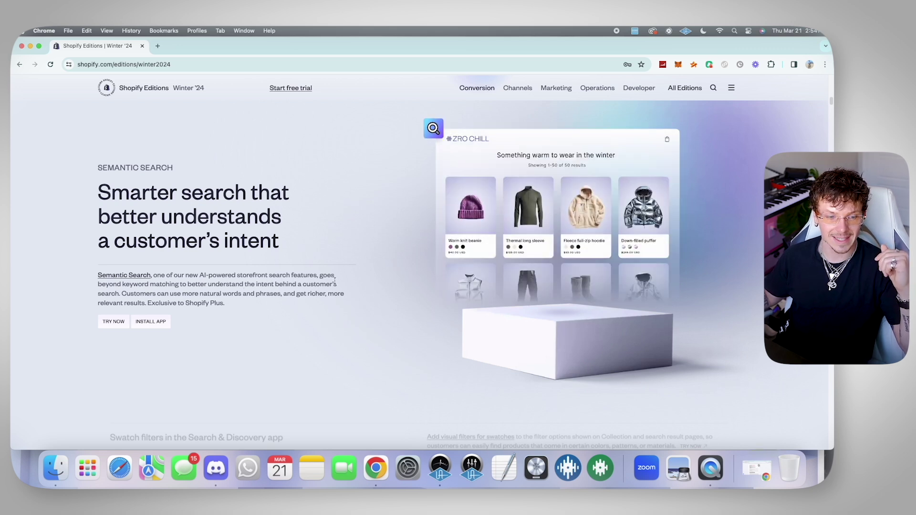
{"action": "scroll", "coordinate": [207, 298], "scroll_direction": "down", "scroll_amount": 5}
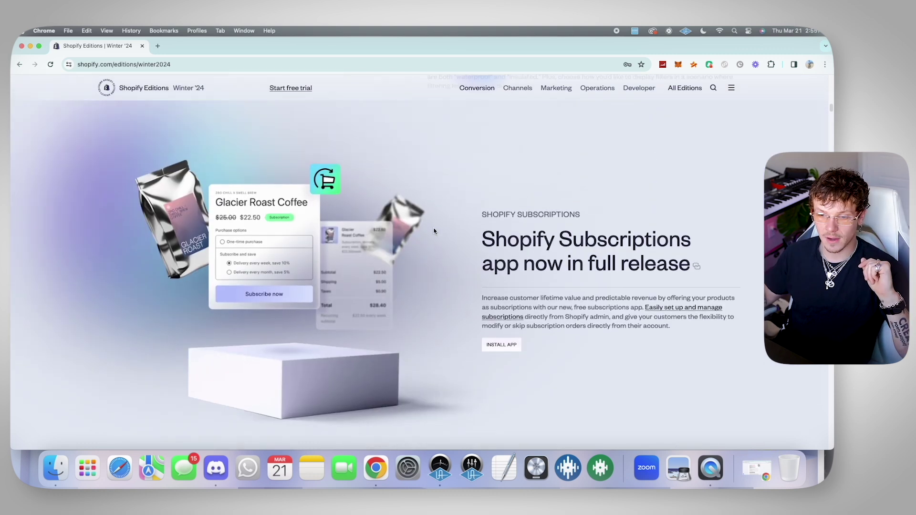
{"action": "scroll", "coordinate": [648, 254], "scroll_direction": "down", "scroll_amount": 1}
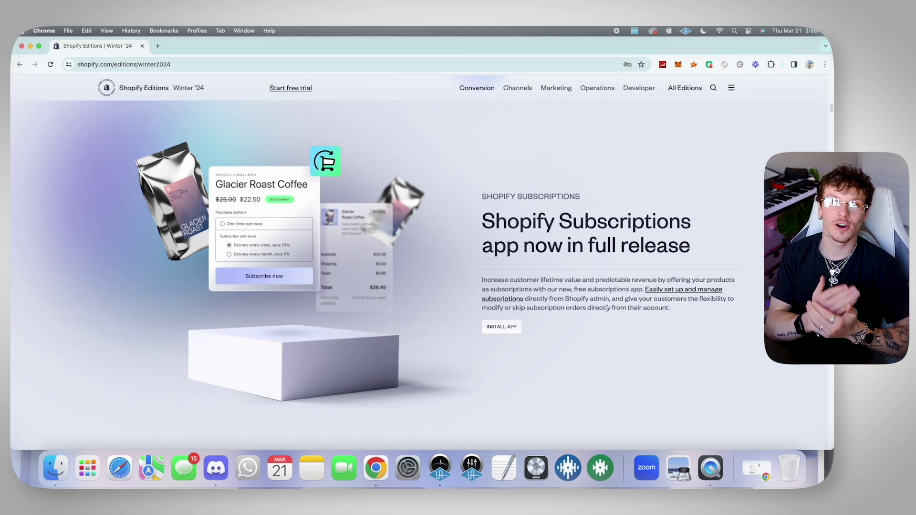
{"action": "scroll", "coordinate": [203, 274], "scroll_direction": "down", "scroll_amount": 5}
{"action": "scroll", "coordinate": [262, 263], "scroll_direction": "up", "scroll_amount": 1}
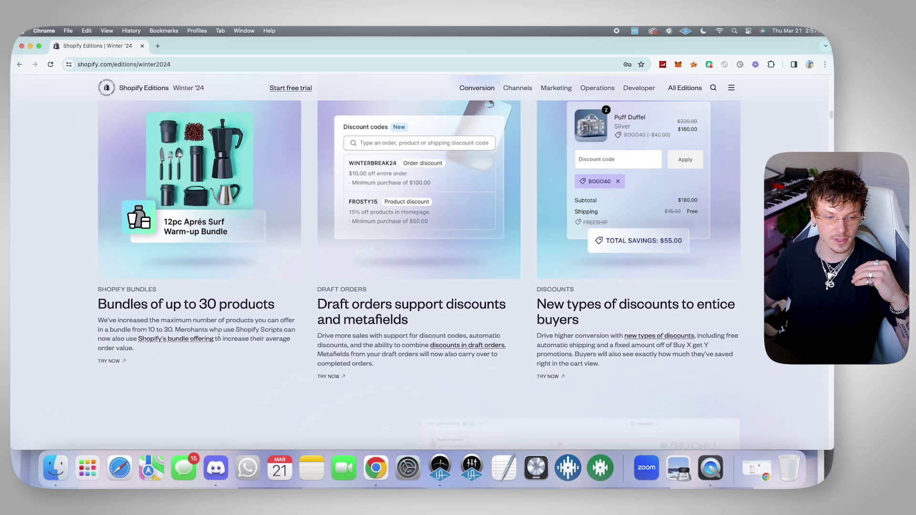
{"action": "scroll", "coordinate": [132, 320], "scroll_direction": "up", "scroll_amount": 1}
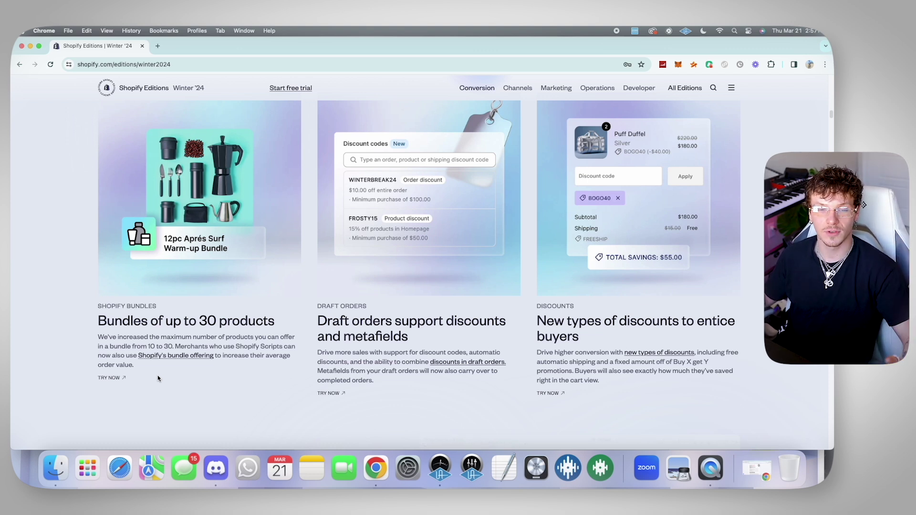
{"action": "scroll", "coordinate": [387, 330], "scroll_direction": "down", "scroll_amount": 1}
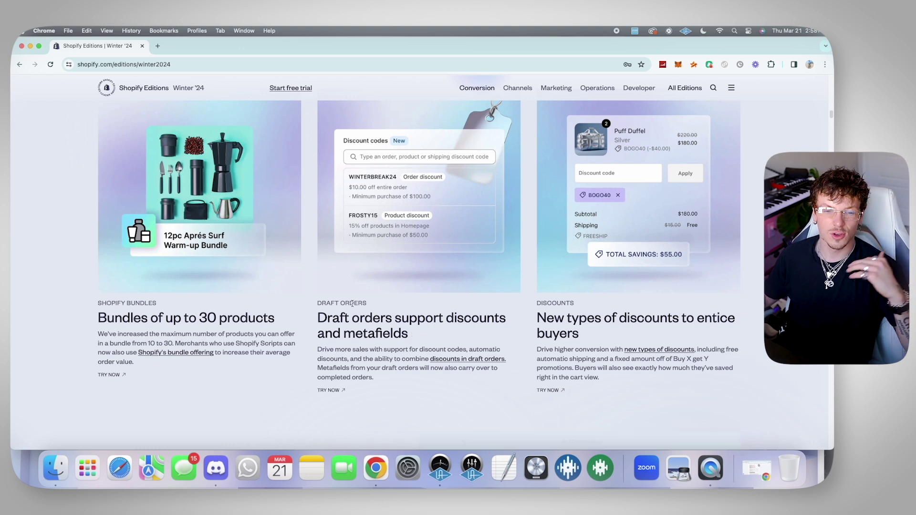
{"action": "scroll", "coordinate": [411, 299], "scroll_direction": "up", "scroll_amount": 2}
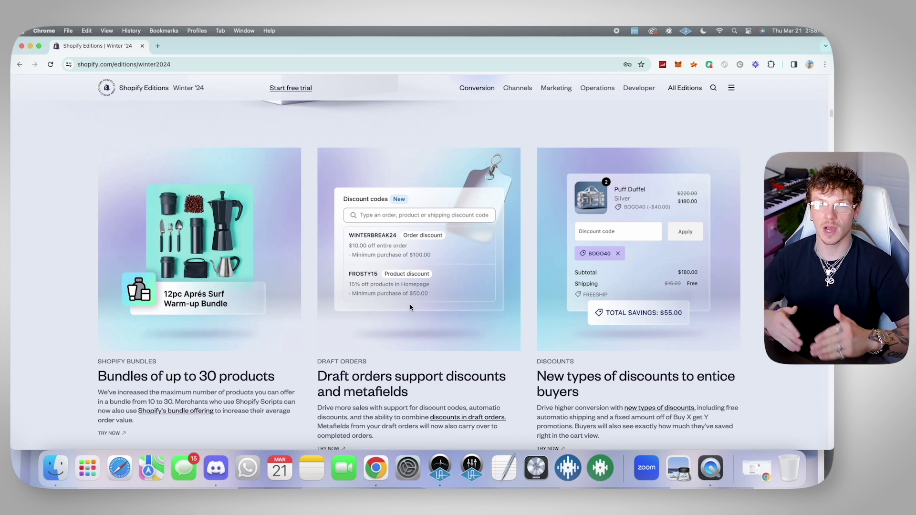
{"action": "scroll", "coordinate": [410, 304], "scroll_direction": "down", "scroll_amount": 2}
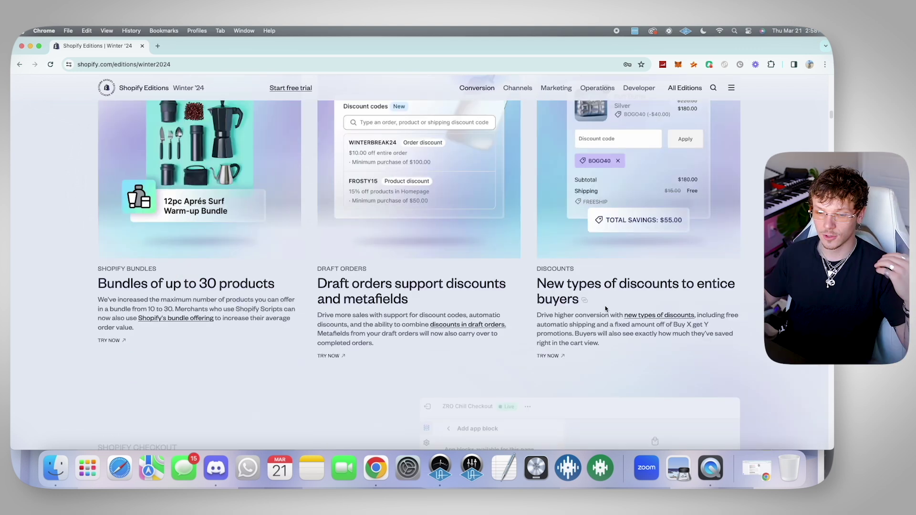
{"action": "scroll", "coordinate": [599, 362], "scroll_direction": "up", "scroll_amount": 2}
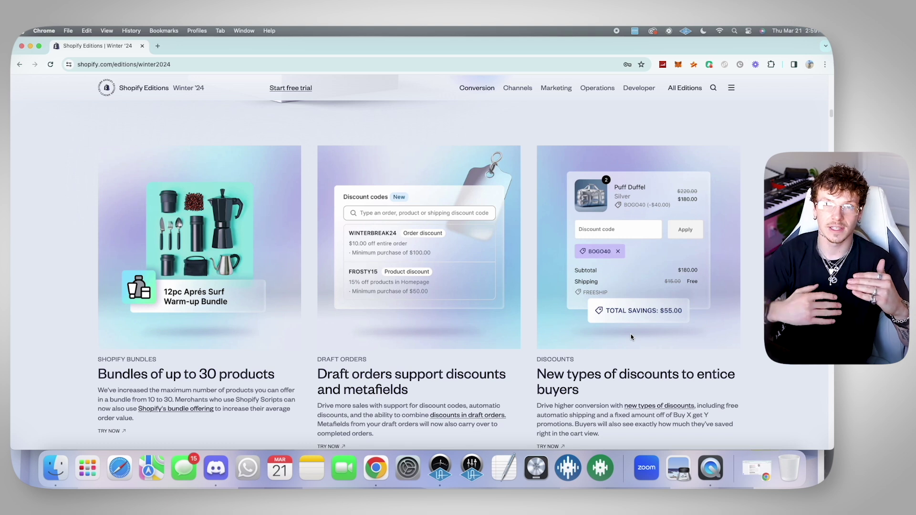
{"action": "scroll", "coordinate": [631, 334], "scroll_direction": "down", "scroll_amount": 5}
{"action": "left_click_drag", "start_coordinate": [189, 208], "coordinate": [274, 208]}
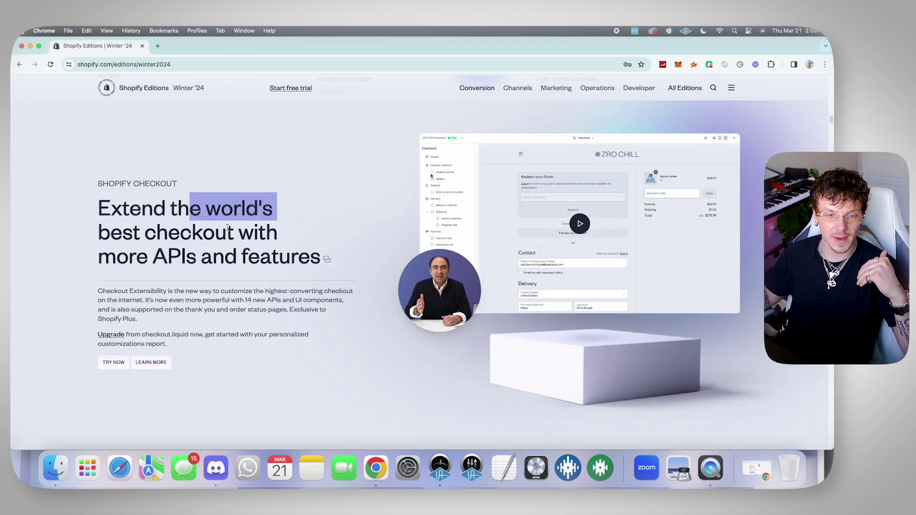
Select the Shopify Checkout headline text while scrolling to the three checkout cards.
{"action": "left_click_drag", "start_coordinate": [99, 231], "coordinate": [321, 260]}
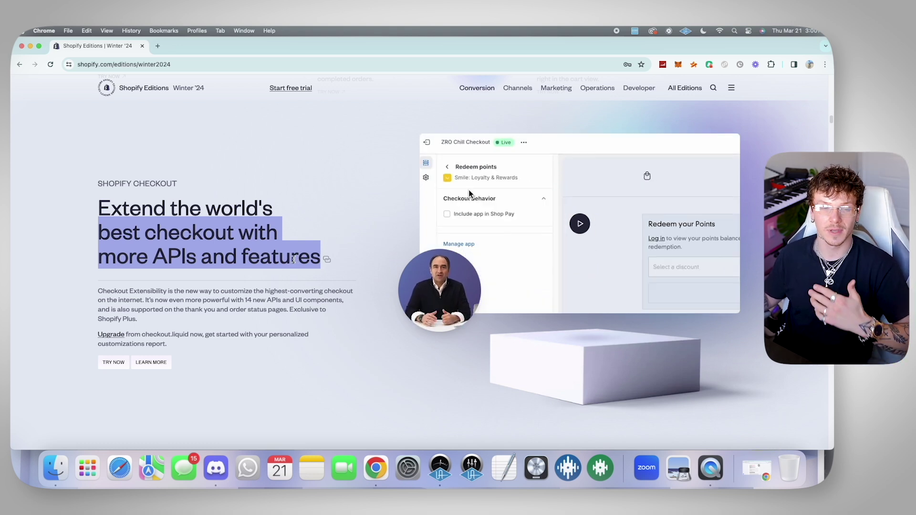
{"action": "scroll", "coordinate": [176, 275], "scroll_direction": "down", "scroll_amount": 3}
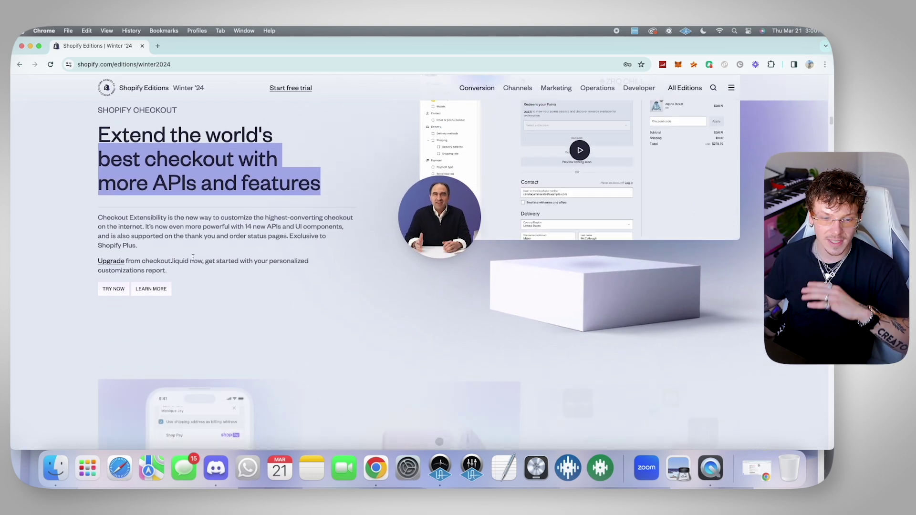
{"action": "scroll", "coordinate": [176, 275], "scroll_direction": "down", "scroll_amount": 5}
{"action": "scroll", "coordinate": [194, 260], "scroll_direction": "down", "scroll_amount": 1}
{"action": "scroll", "coordinate": [274, 246], "scroll_direction": "down", "scroll_amount": 2}
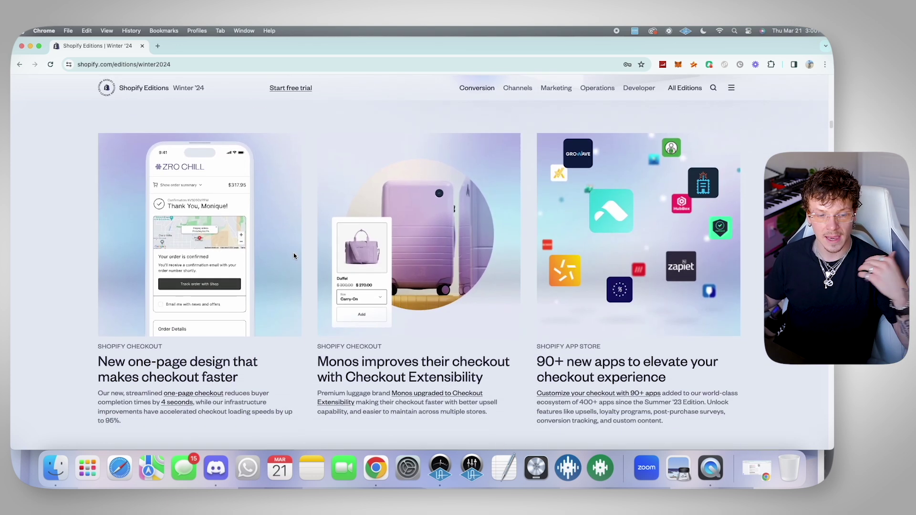
{"action": "scroll", "coordinate": [294, 259], "scroll_direction": "down", "scroll_amount": 1}
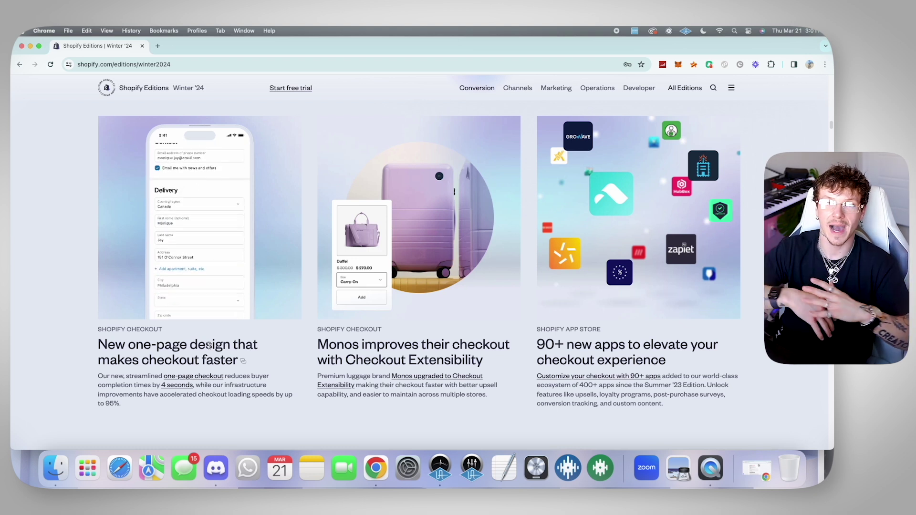
{"action": "scroll", "coordinate": [92, 227], "scroll_direction": "down", "scroll_amount": 5}
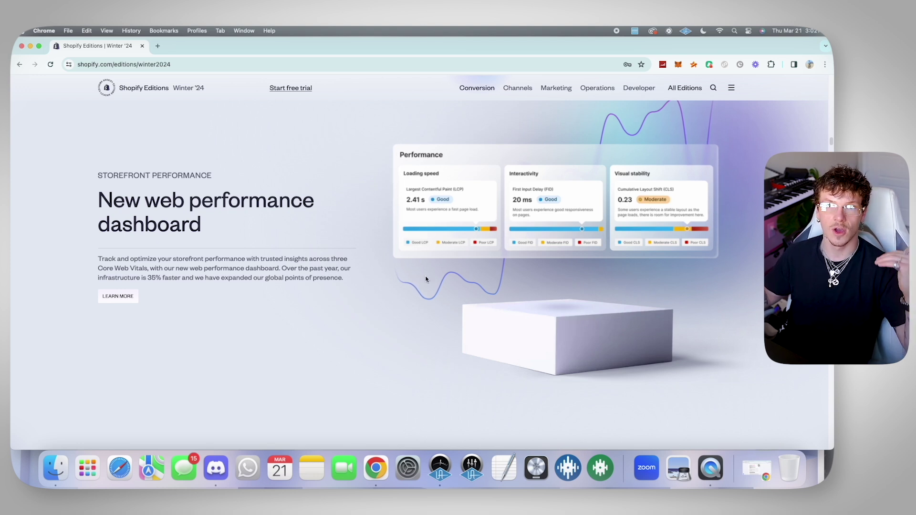
{"action": "scroll", "coordinate": [426, 280], "scroll_direction": "down", "scroll_amount": 3}
{"action": "scroll", "coordinate": [324, 273], "scroll_direction": "down", "scroll_amount": 5}
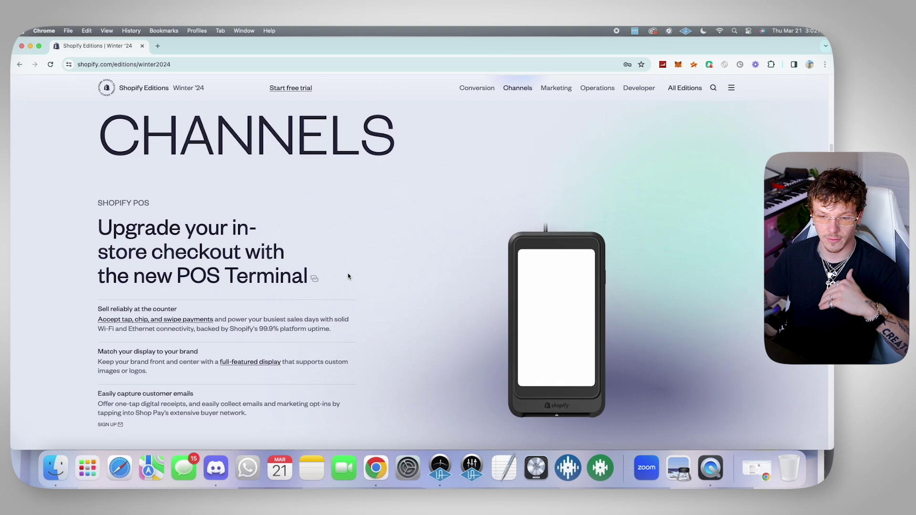
{"action": "scroll", "coordinate": [349, 276], "scroll_direction": "down", "scroll_amount": 2}
{"action": "scroll", "coordinate": [373, 277], "scroll_direction": "down", "scroll_amount": 3}
{"action": "scroll", "coordinate": [387, 276], "scroll_direction": "up", "scroll_amount": 2}
{"action": "scroll", "coordinate": [392, 278], "scroll_direction": "up", "scroll_amount": 2}
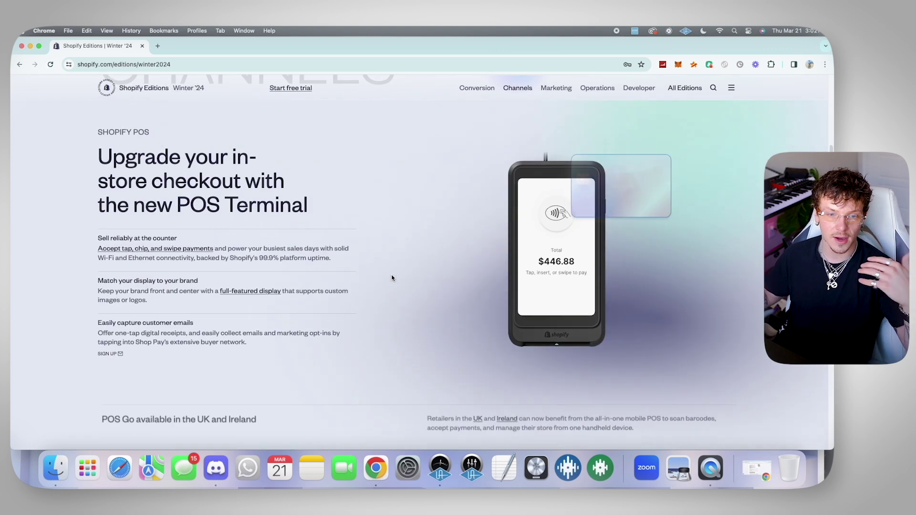
{"action": "scroll", "coordinate": [392, 277], "scroll_direction": "up", "scroll_amount": 1}
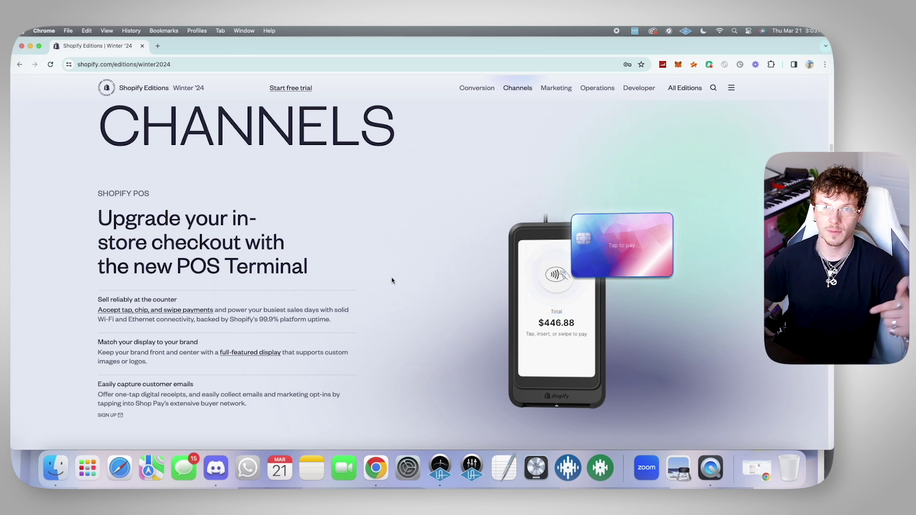
{"action": "scroll", "coordinate": [582, 351], "scroll_direction": "down", "scroll_amount": 5}
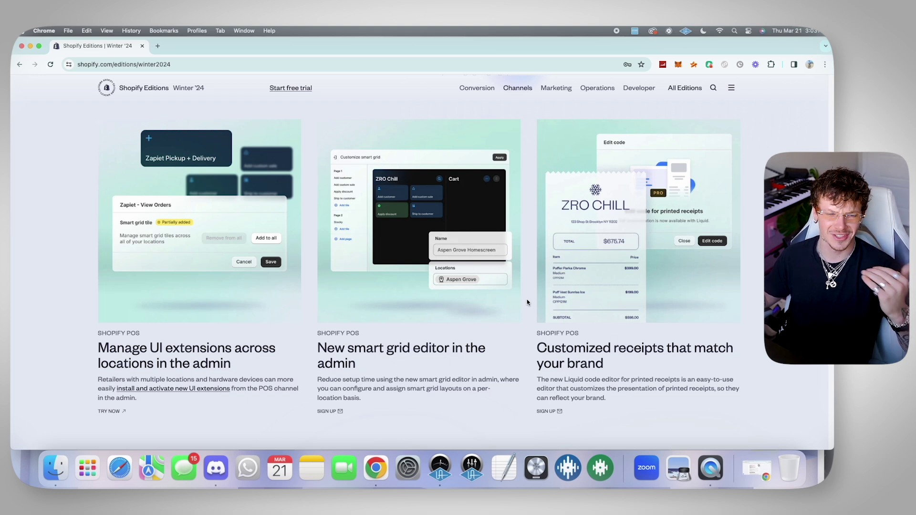
{"action": "scroll", "coordinate": [520, 308], "scroll_direction": "down", "scroll_amount": 3}
{"action": "scroll", "coordinate": [465, 308], "scroll_direction": "down", "scroll_amount": 3}
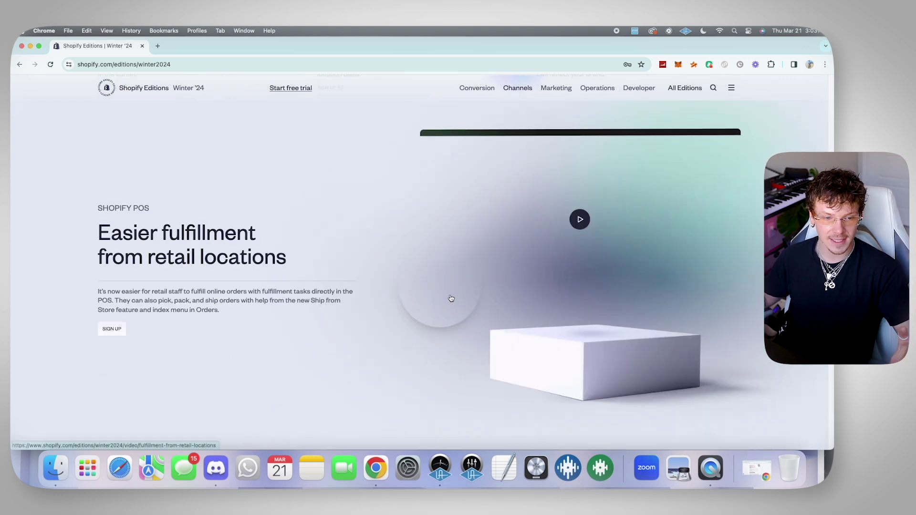
{"action": "scroll", "coordinate": [429, 303], "scroll_direction": "down", "scroll_amount": 3}
{"action": "scroll", "coordinate": [440, 300], "scroll_direction": "down", "scroll_amount": 5}
{"action": "scroll", "coordinate": [440, 301], "scroll_direction": "down", "scroll_amount": 3}
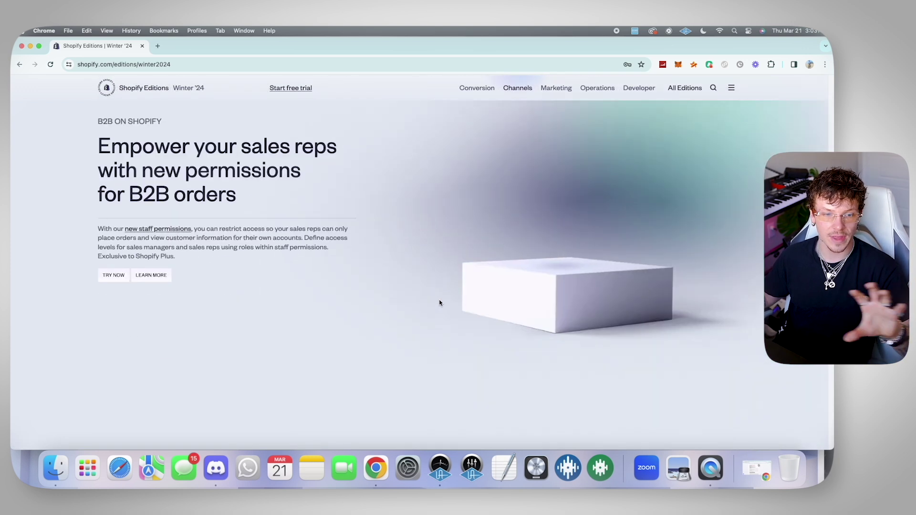
{"action": "scroll", "coordinate": [440, 301], "scroll_direction": "down", "scroll_amount": 5}
{"action": "scroll", "coordinate": [441, 295], "scroll_direction": "down", "scroll_amount": 3}
{"action": "scroll", "coordinate": [441, 295], "scroll_direction": "down", "scroll_amount": 3}
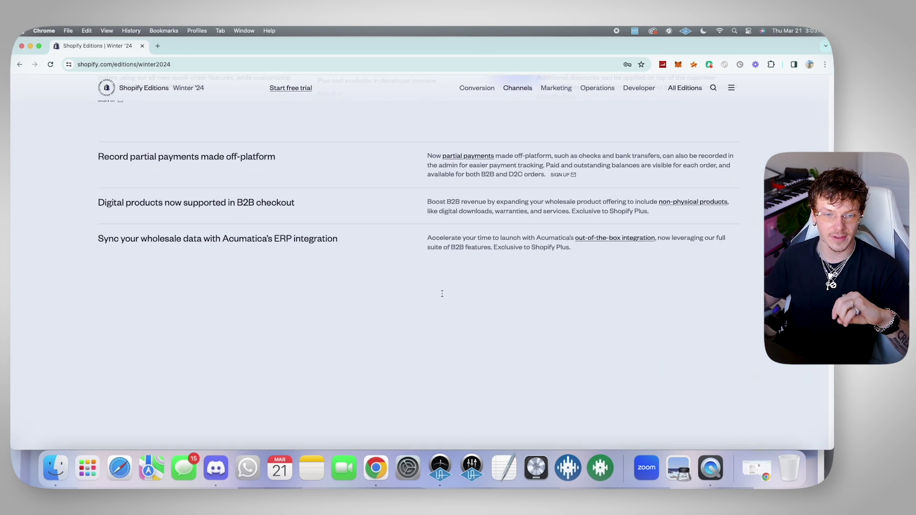
{"action": "scroll", "coordinate": [442, 296], "scroll_direction": "down", "scroll_amount": 5}
{"action": "scroll", "coordinate": [401, 243], "scroll_direction": "down", "scroll_amount": 2}
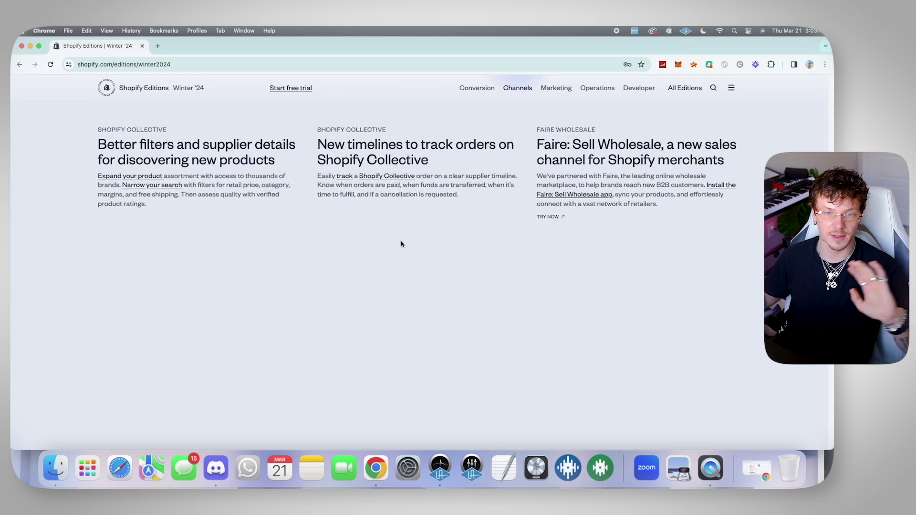
{"action": "scroll", "coordinate": [519, 276], "scroll_direction": "up", "scroll_amount": 3}
{"action": "scroll", "coordinate": [543, 273], "scroll_direction": "up", "scroll_amount": 10}
{"action": "scroll", "coordinate": [501, 286], "scroll_direction": "up", "scroll_amount": 10}
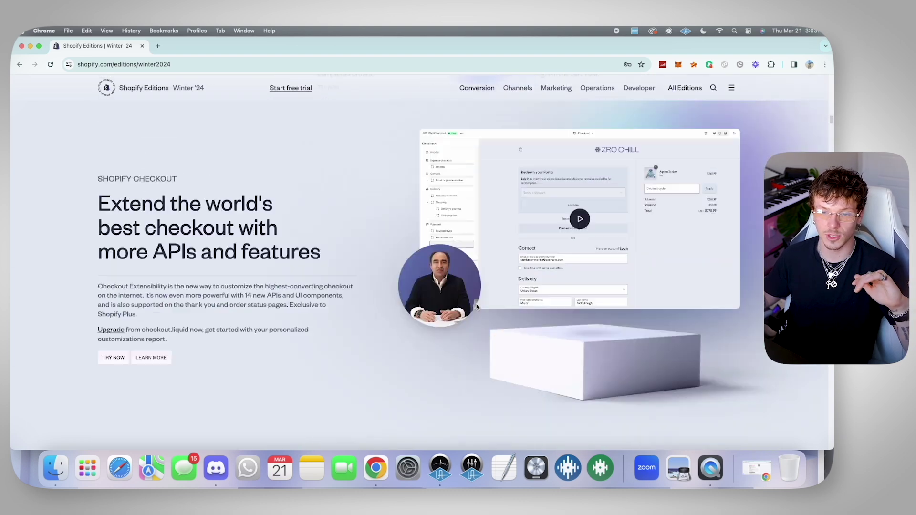
{"action": "scroll", "coordinate": [476, 304], "scroll_direction": "up", "scroll_amount": 3}
{"action": "scroll", "coordinate": [494, 226], "scroll_direction": "up", "scroll_amount": 10}
{"action": "scroll", "coordinate": [524, 231], "scroll_direction": "up", "scroll_amount": 10}
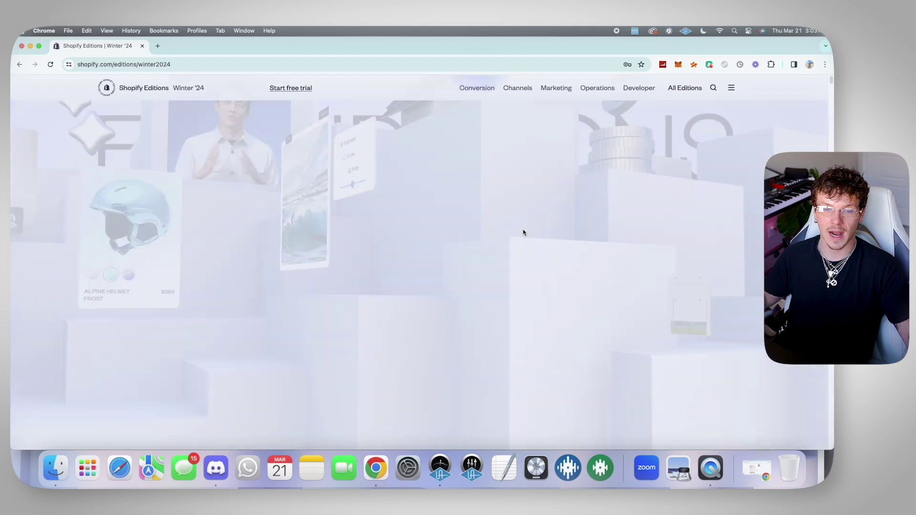
{"action": "scroll", "coordinate": [520, 231], "scroll_direction": "up", "scroll_amount": 5}
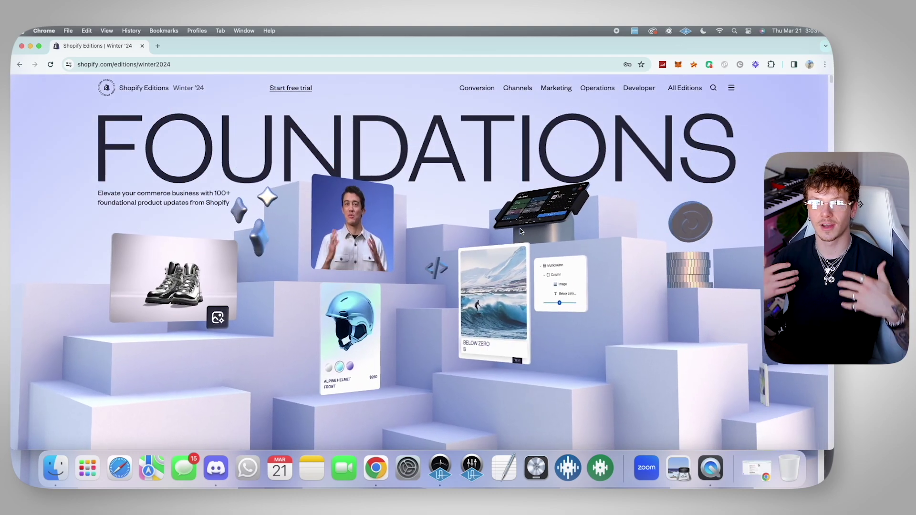